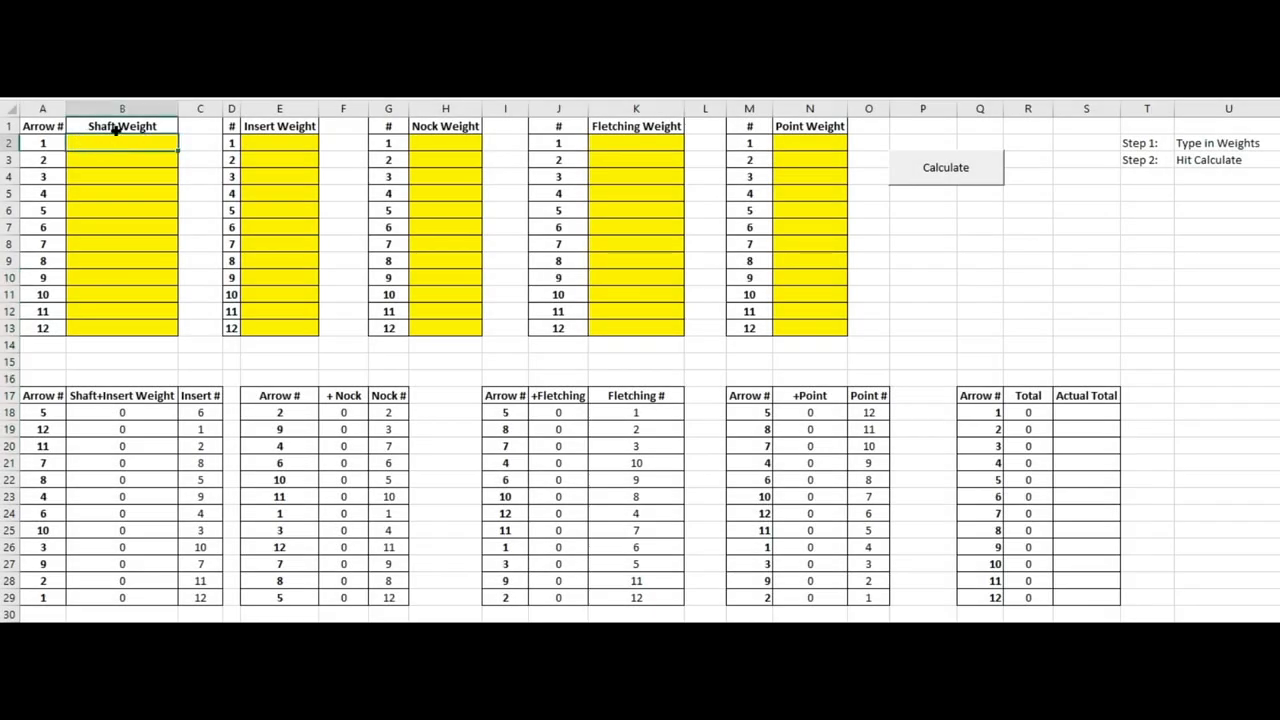
Step: Paste the shaft weights and the insert weights for all 12 arrows into their input columns
text(236.4 236.3 236.3 236.1 236 235.8 236.1 236.4 235.7 235.8 235.8 235.7)
click(42, 277)
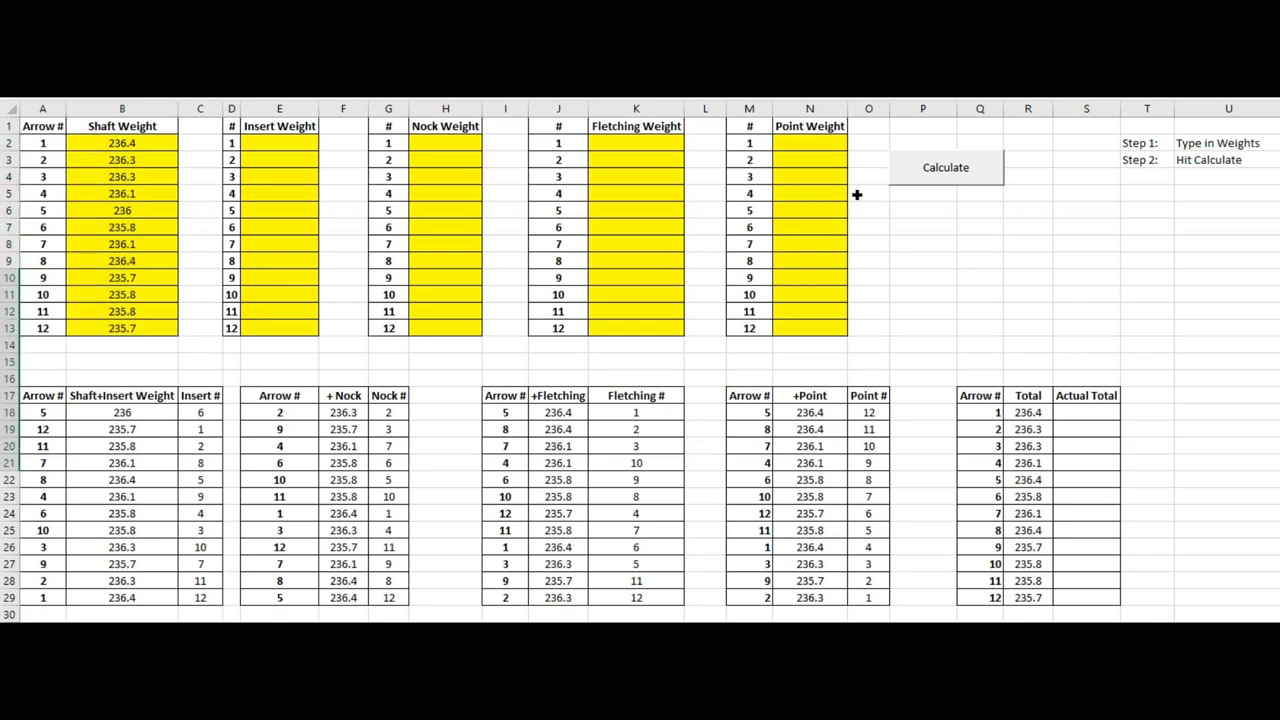
click(279, 142)
text(149.7 149.7 150.3 150.2 150 150.2 150.3 150.2 150.5 150.8 150.6 150.9)
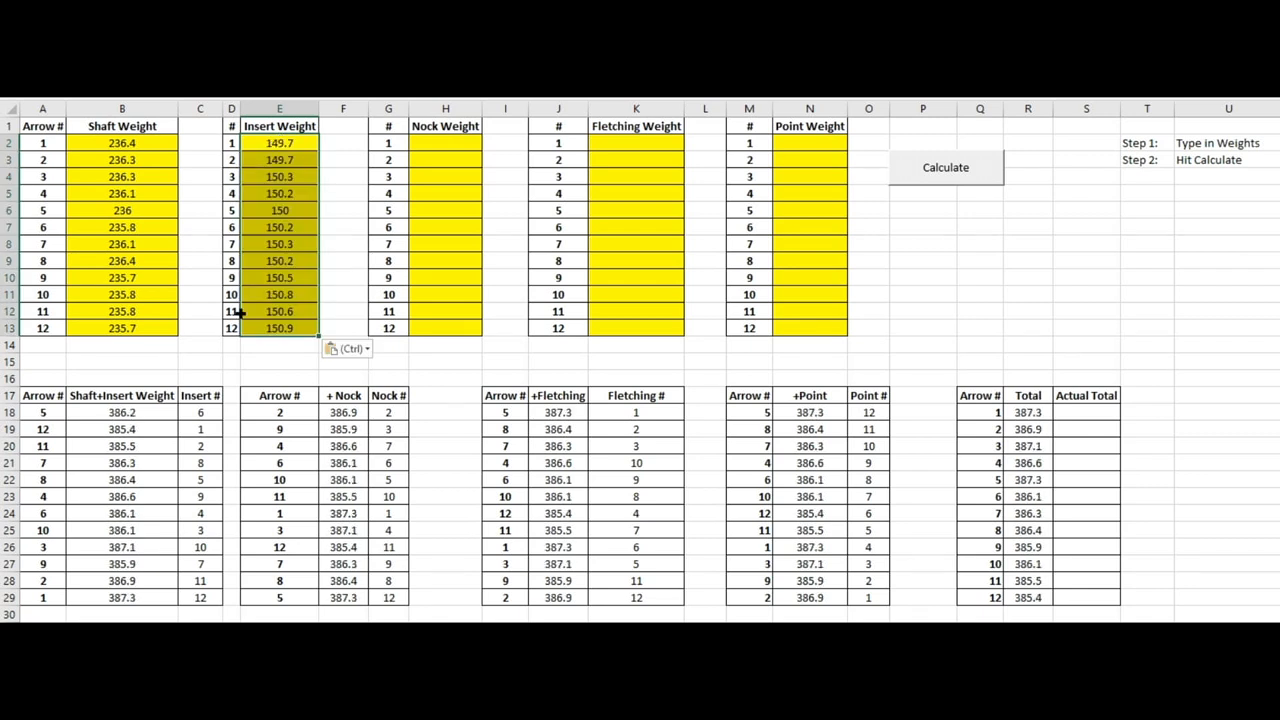
click(140, 466)
Step: Review the combined Shaft+Insert Weight values and their arrow numbers in the pairings table
drag(133, 414, 126, 596)
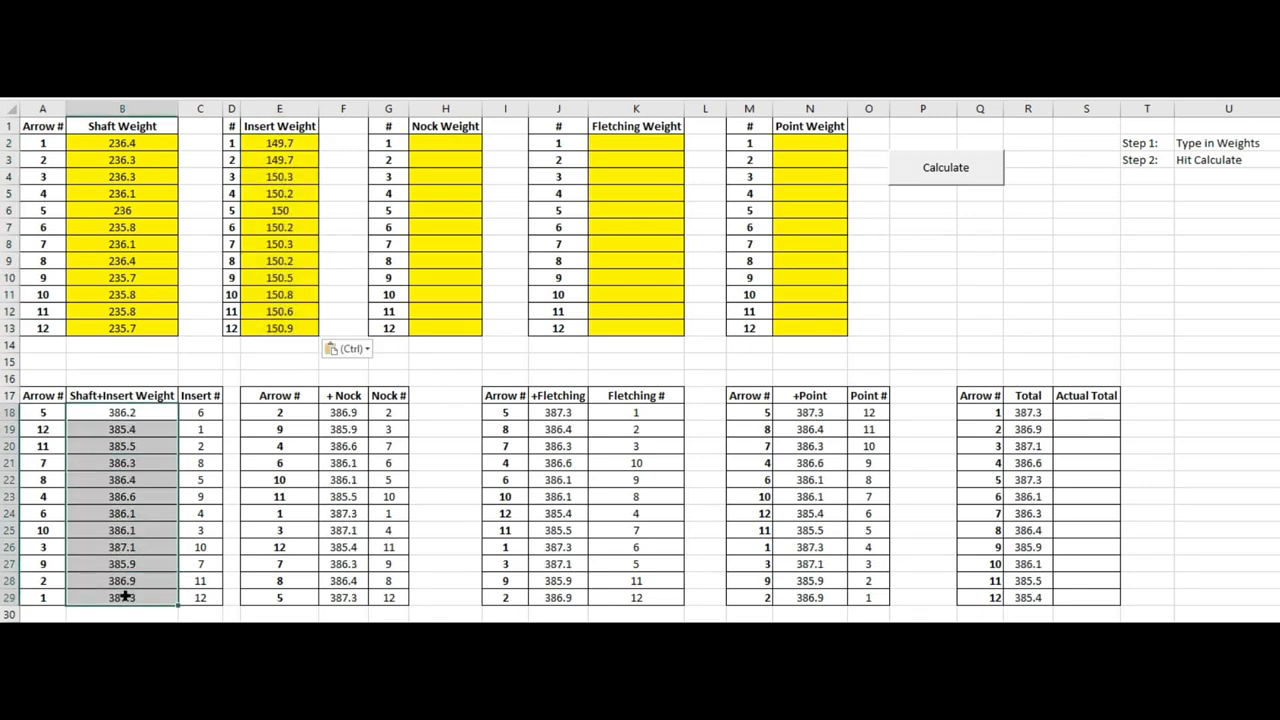
drag(44, 414, 36, 600)
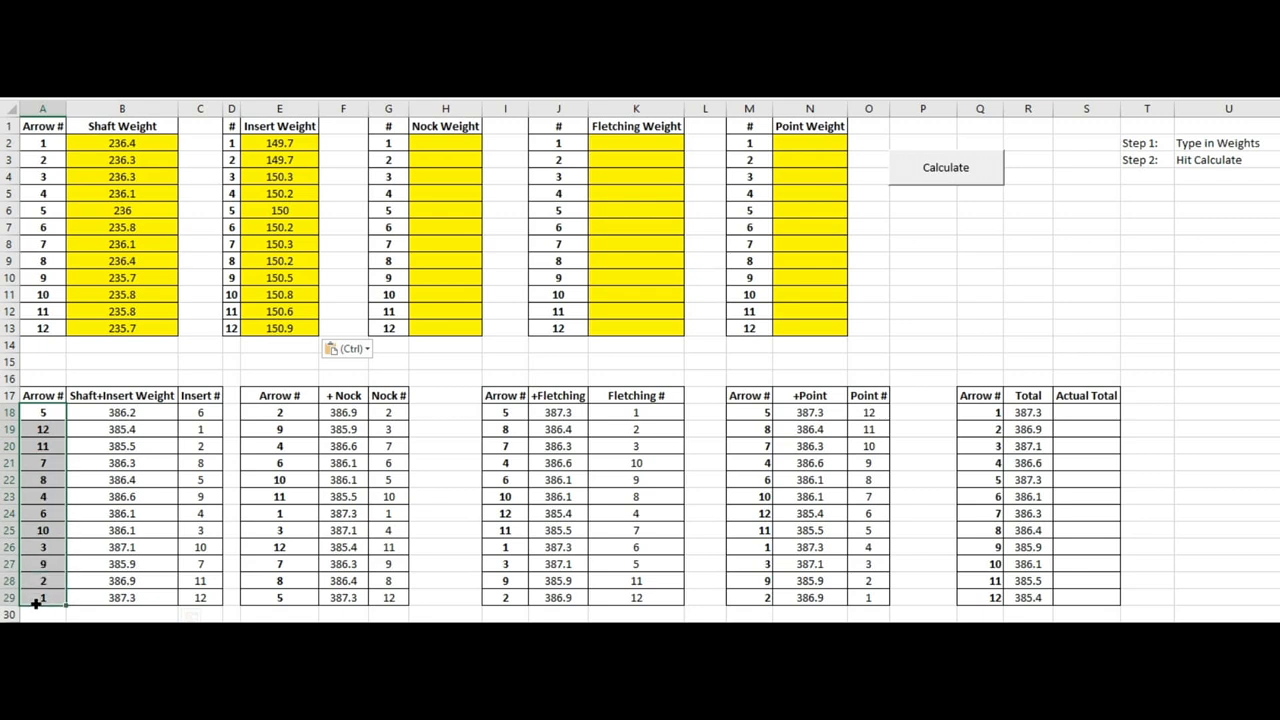
click(203, 414)
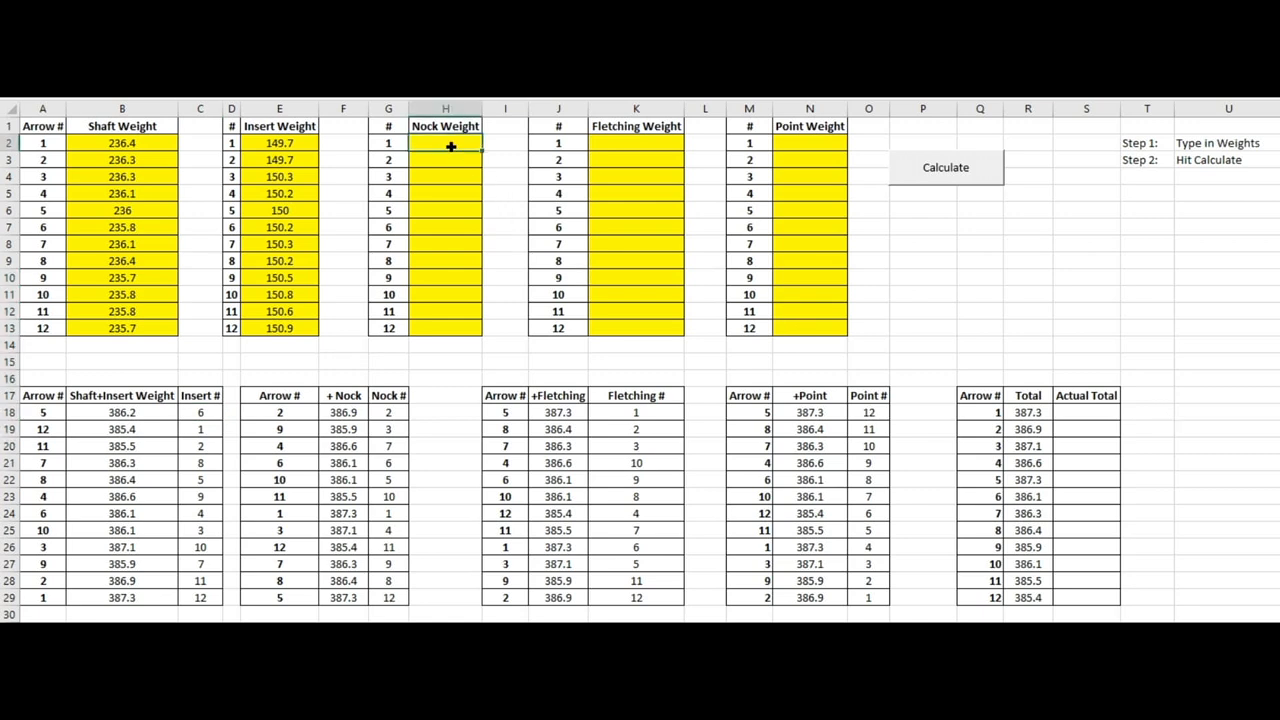
Step: Paste the nock weights and the fletching weights for all 12 arrows into their input columns
text(25.6 25.6 25.6 25.9 26.1 25.9 26.1 25.9 26.2 25.9 26.2 26.1)
key(Escape)
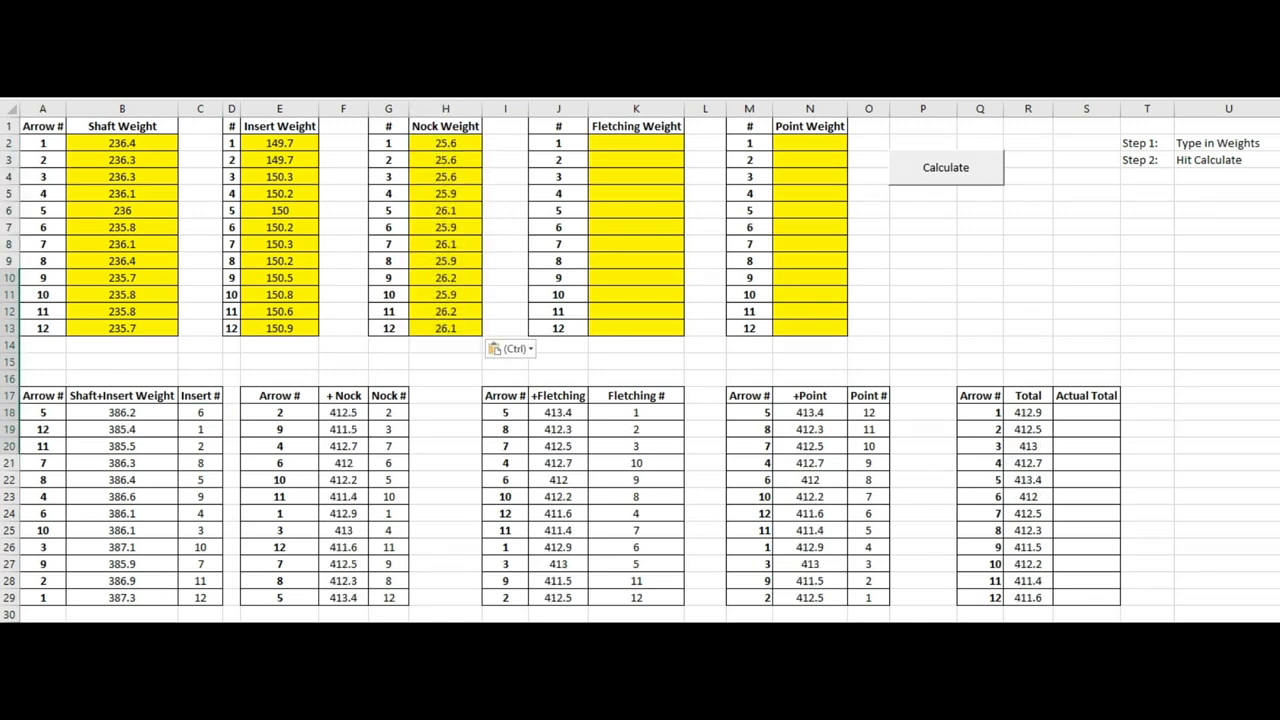
click(647, 148)
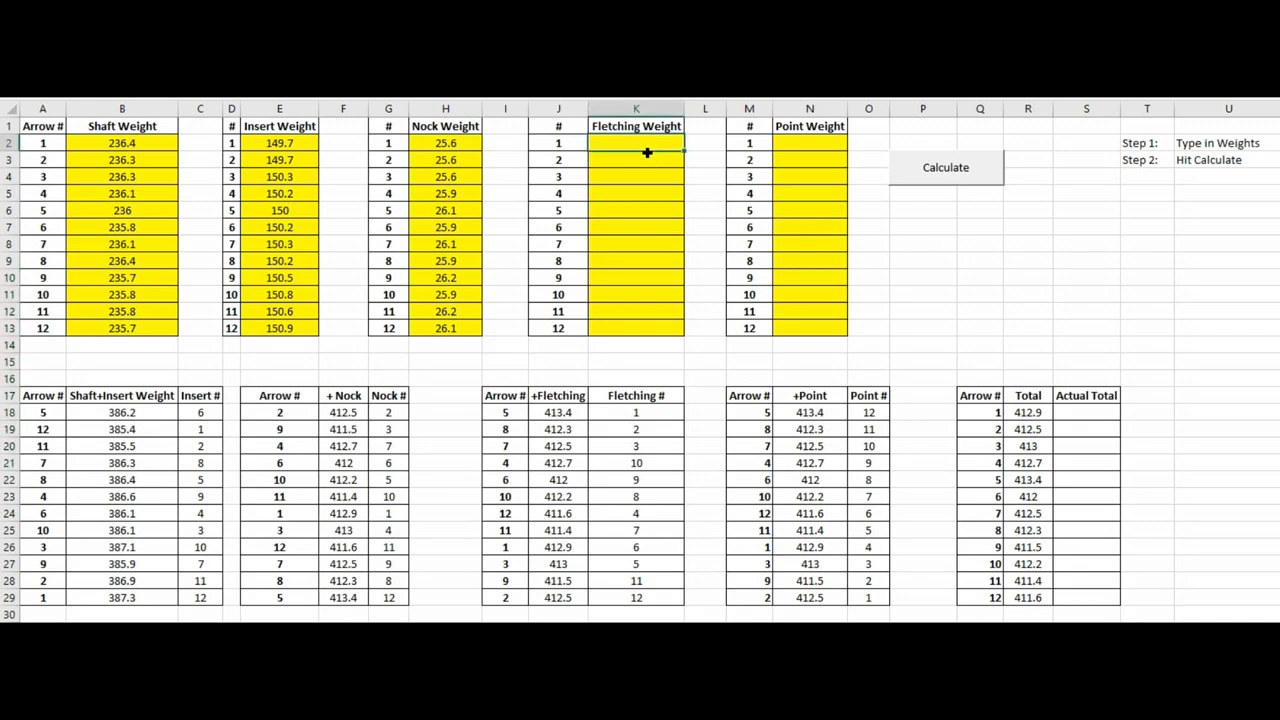
text(12.2 12.7 12.8 13.1 13 13.1 13.1 13.1 13.1 13.1 14.2 14.5)
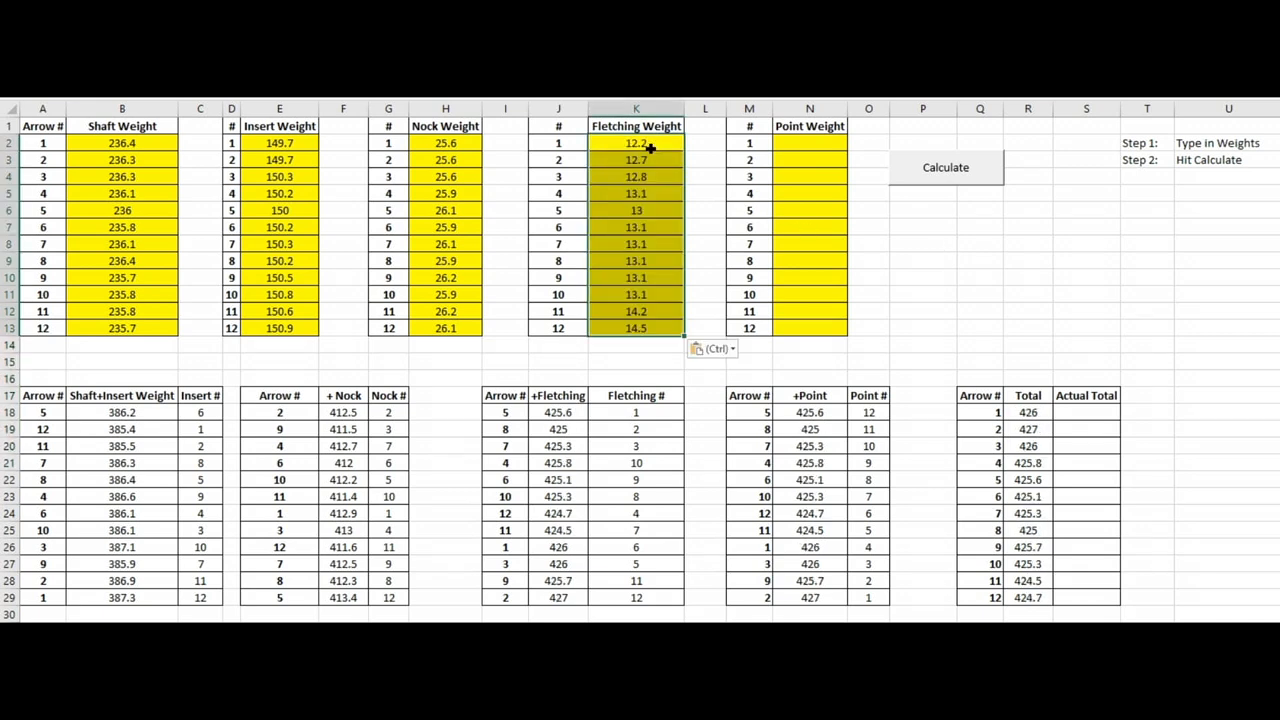
Step: Calculate the pairings and review the Insert # assignments with sorted Shaft+Insert weights
click(973, 170)
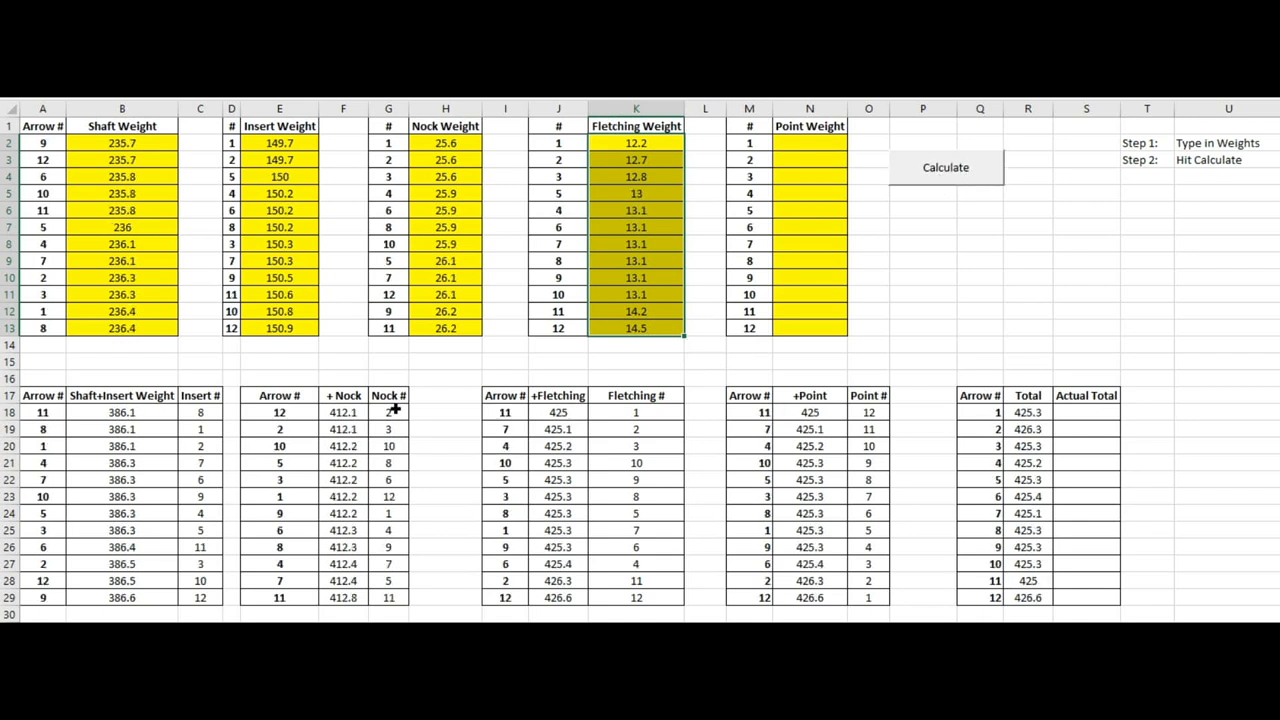
drag(213, 402, 200, 582)
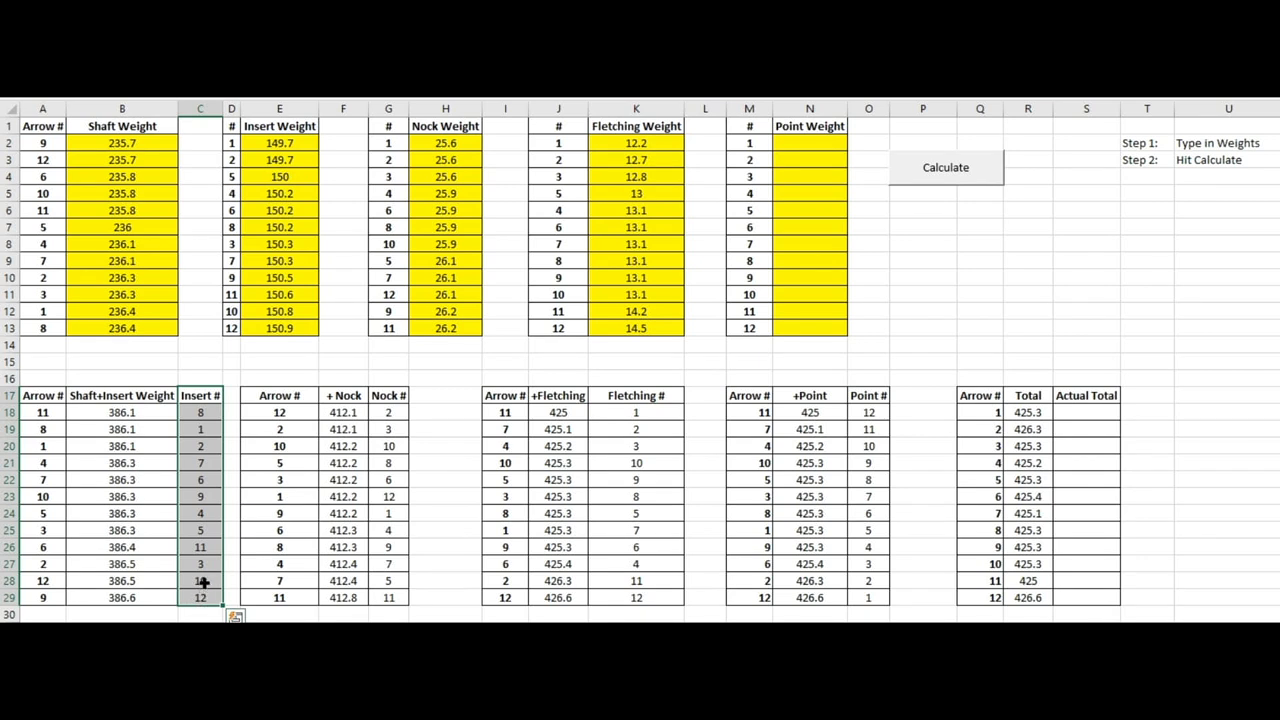
drag(43, 412, 47, 558)
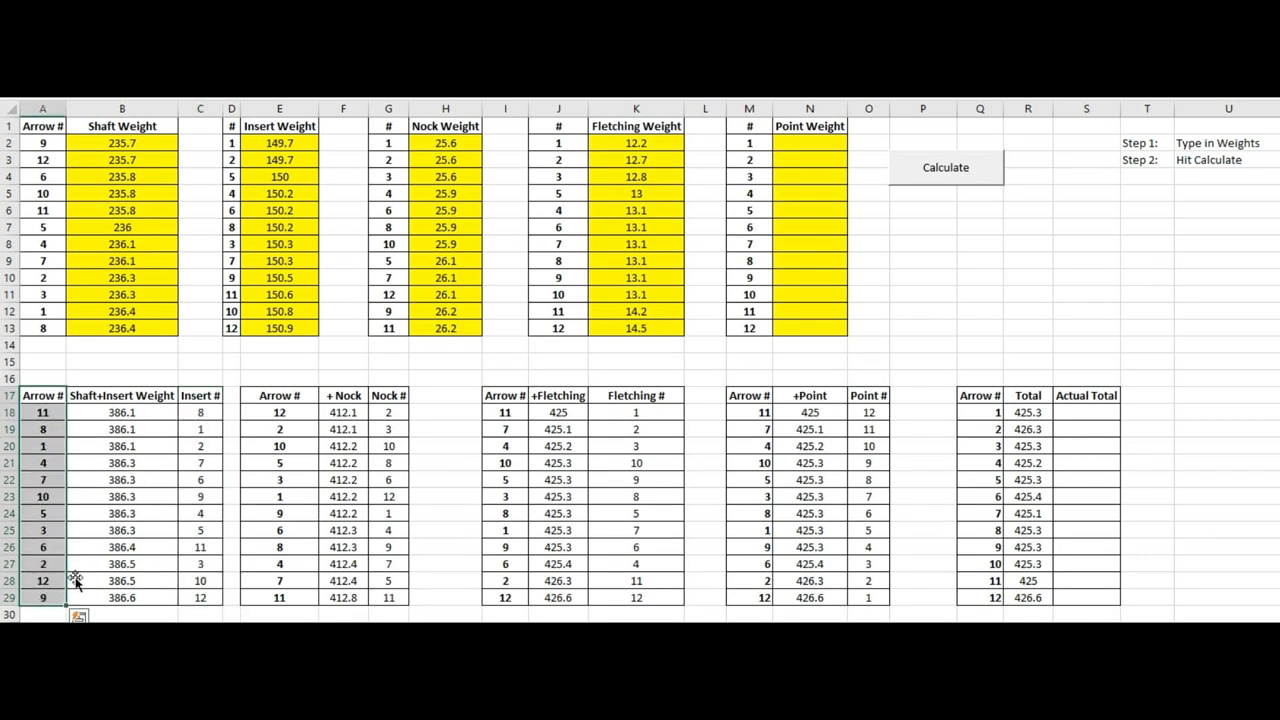
drag(122, 412, 117, 598)
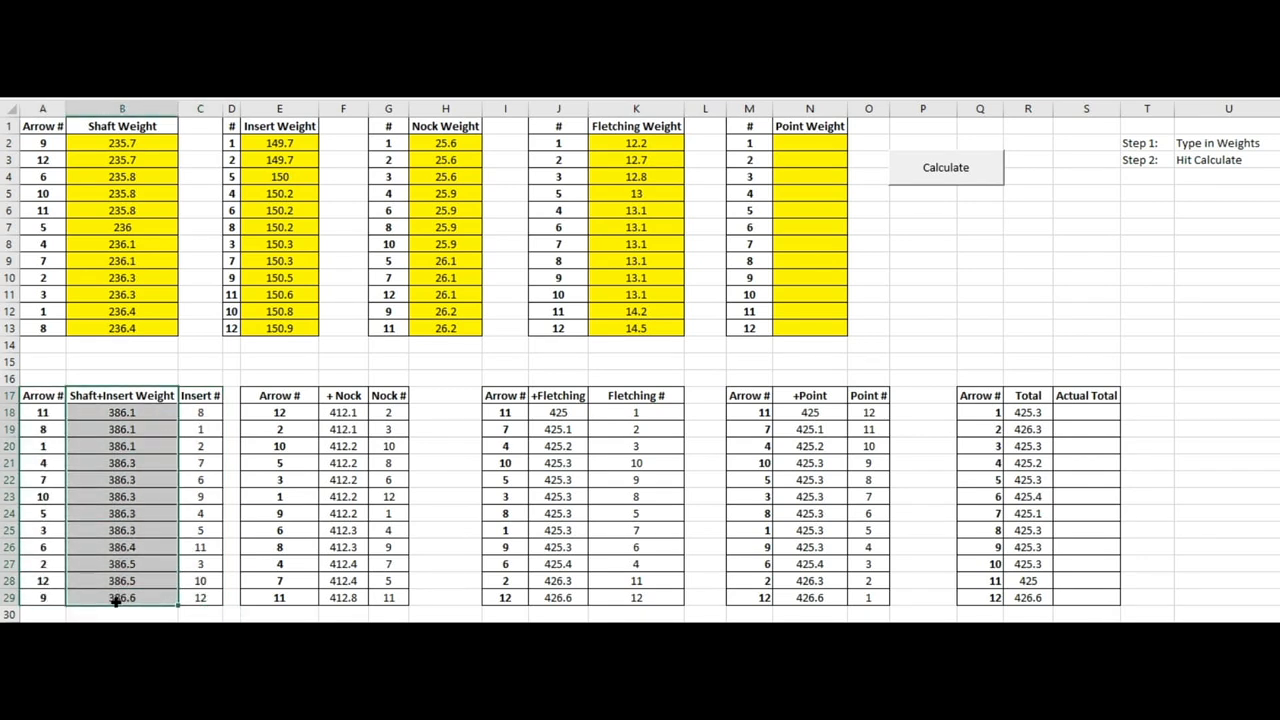
Step: Review the Nock # assignments, running +Nock weights and Fletching # assignments
click(405, 398)
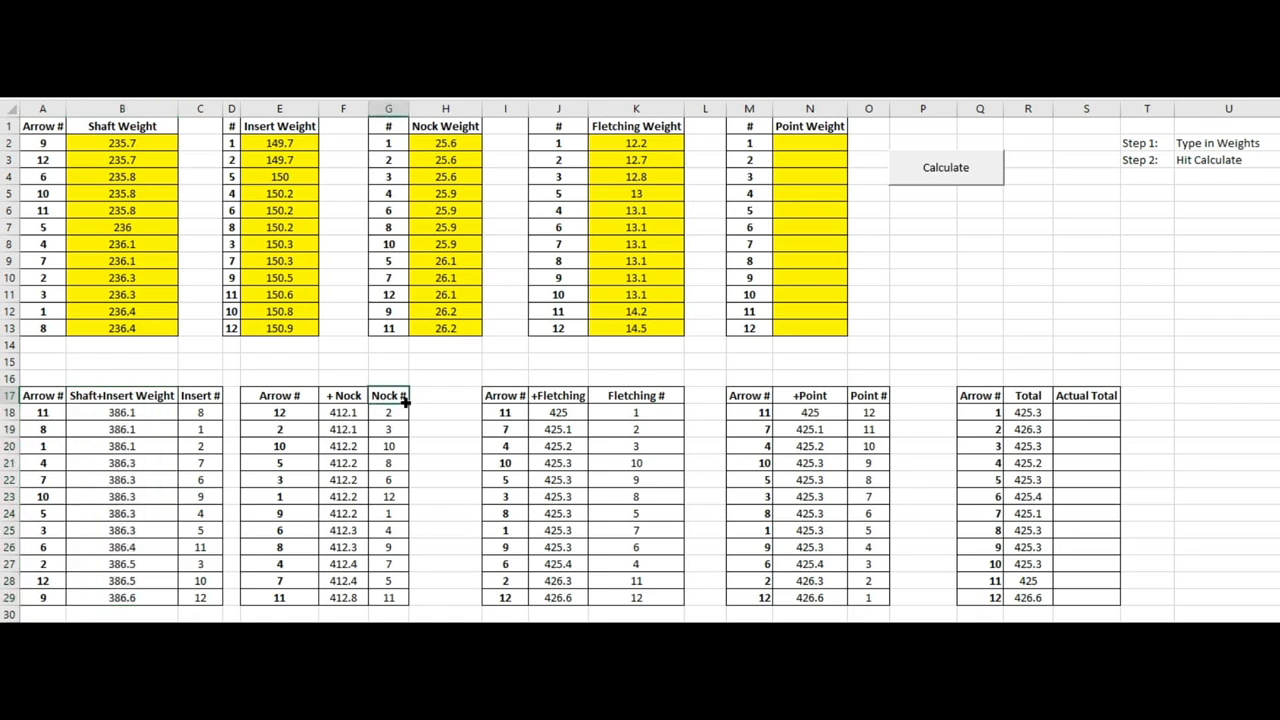
drag(400, 398, 389, 533)
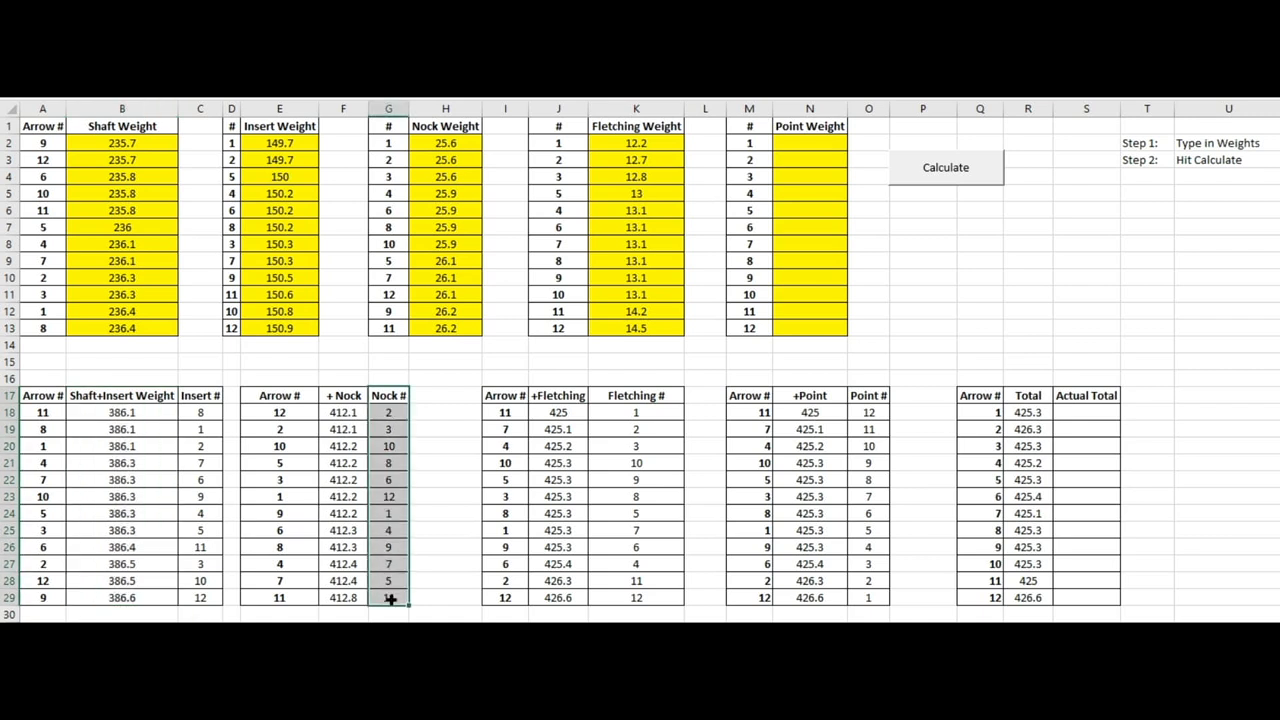
drag(300, 398, 281, 598)
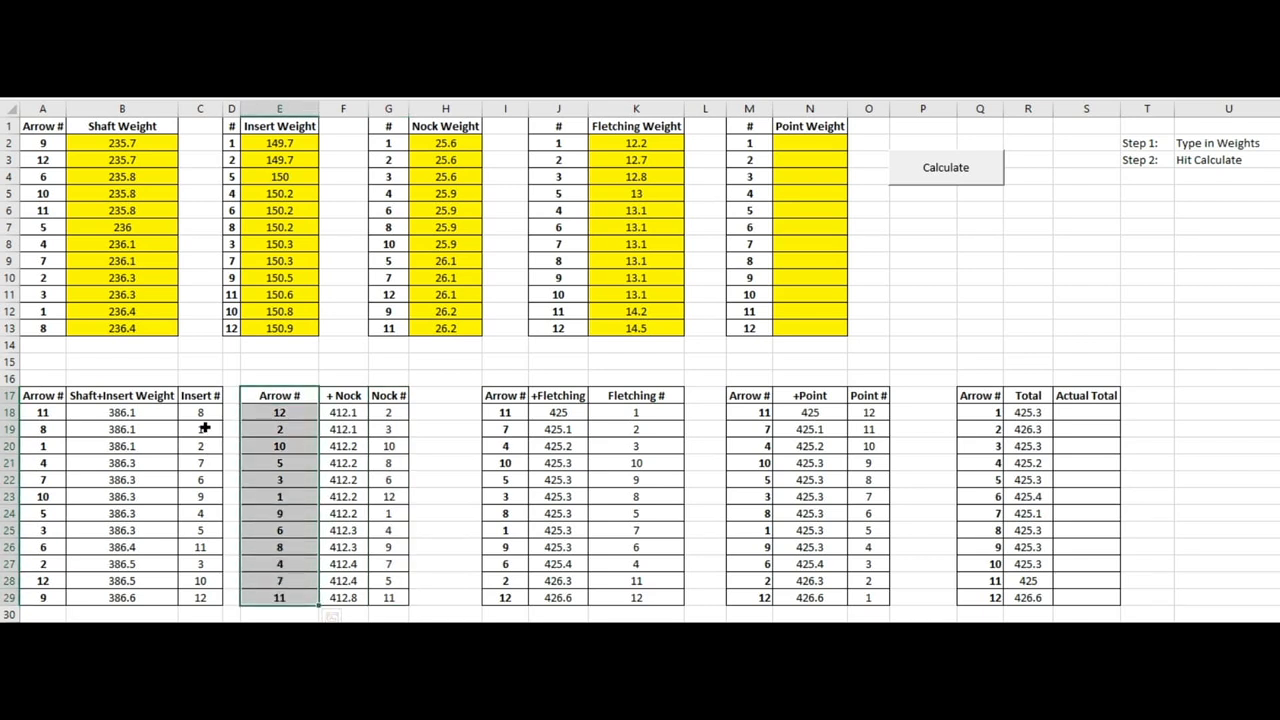
drag(350, 412, 340, 585)
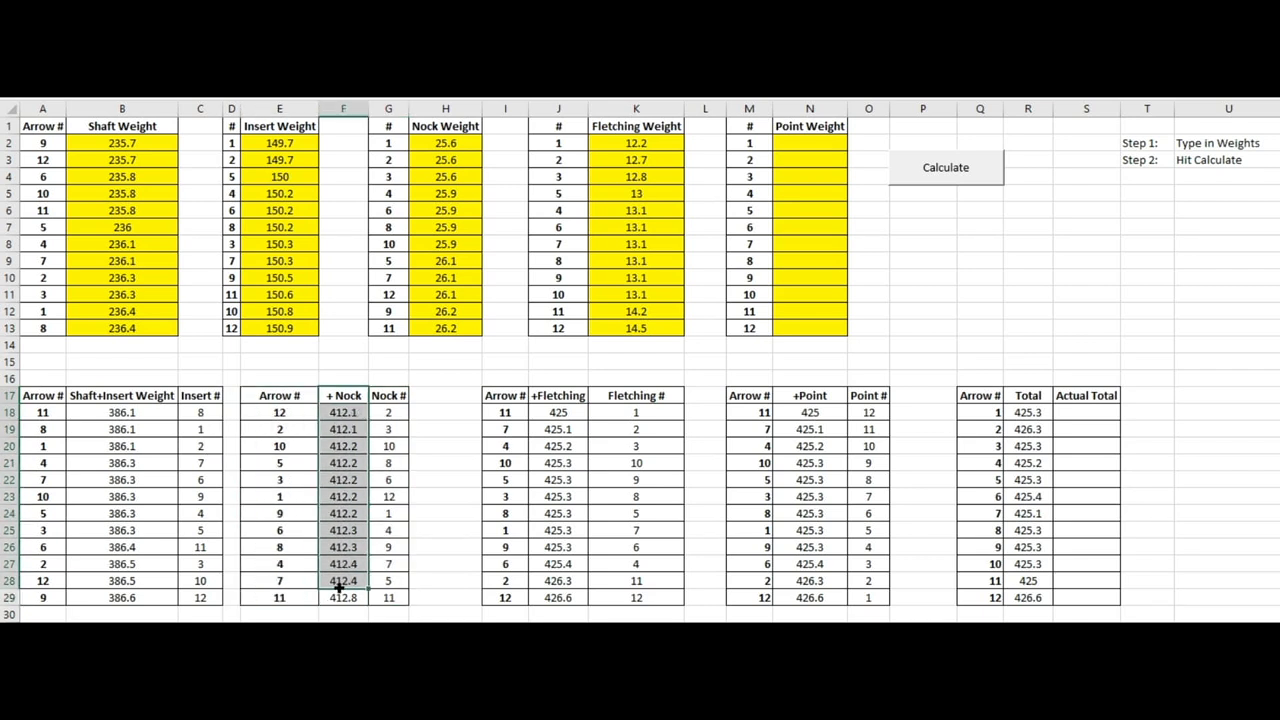
drag(650, 398, 632, 600)
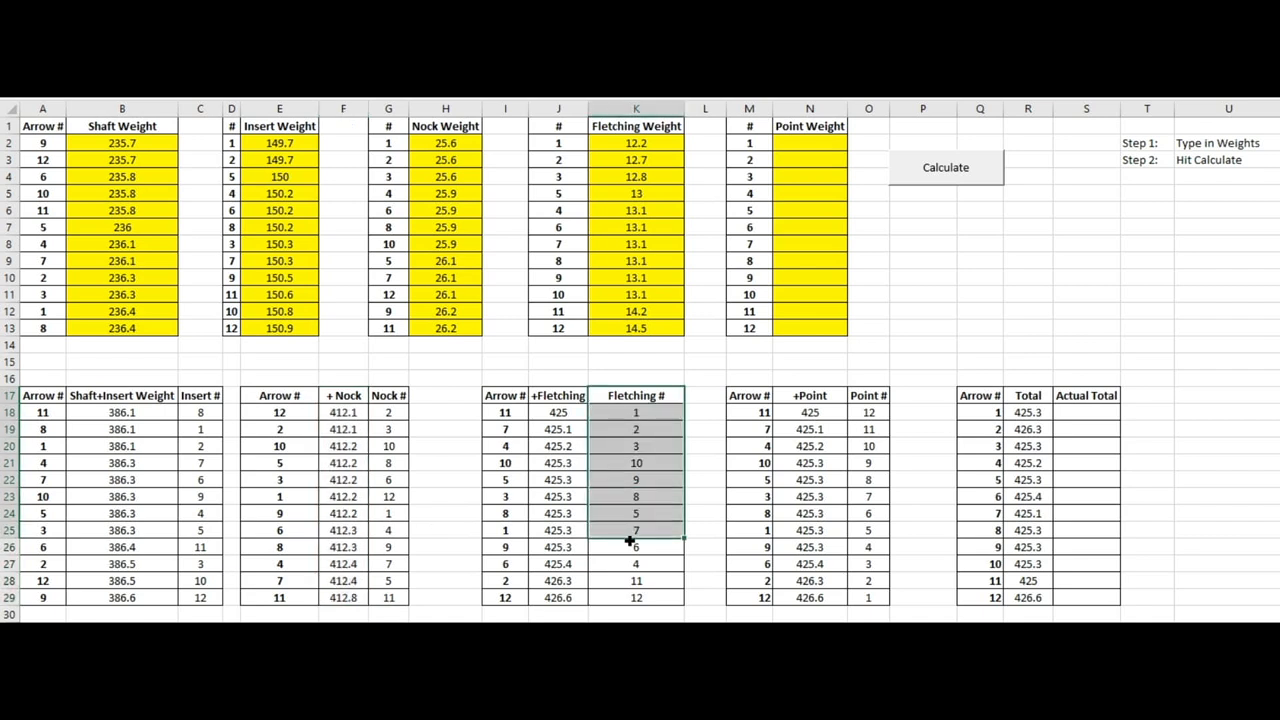
Step: Review the point pairing table and the still-empty Point Weight input table
click(820, 397)
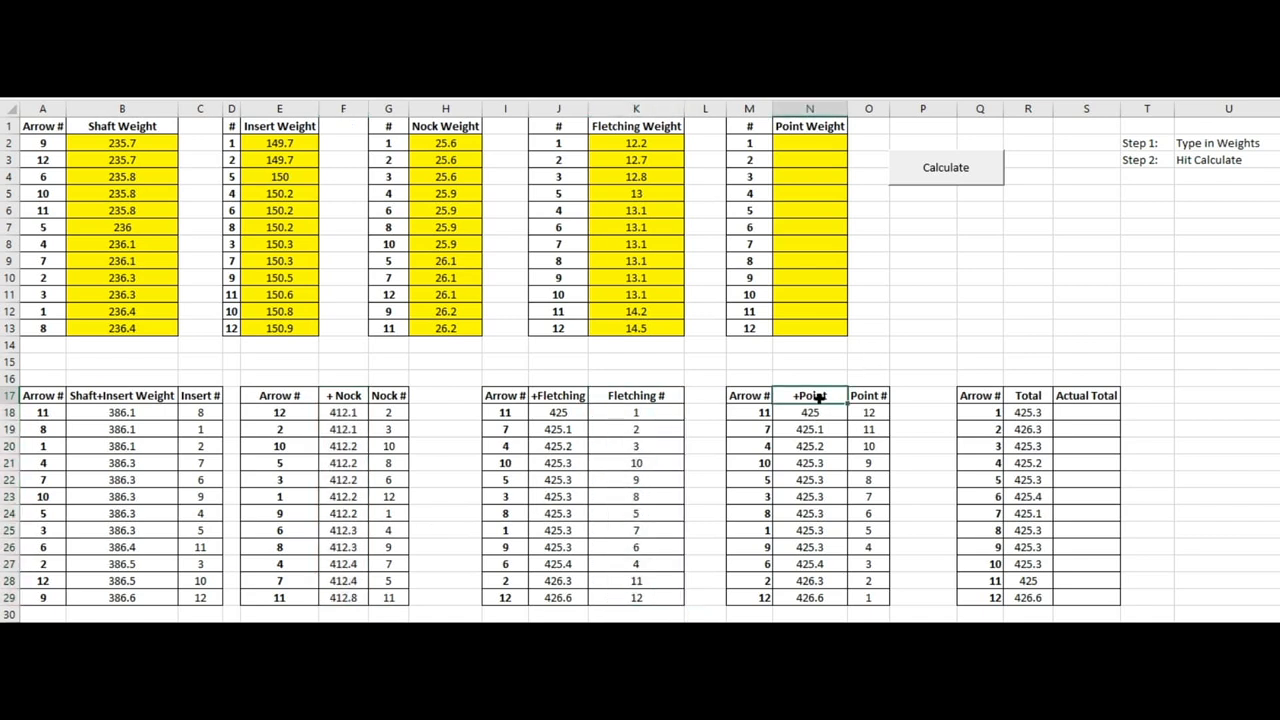
drag(750, 398, 870, 598)
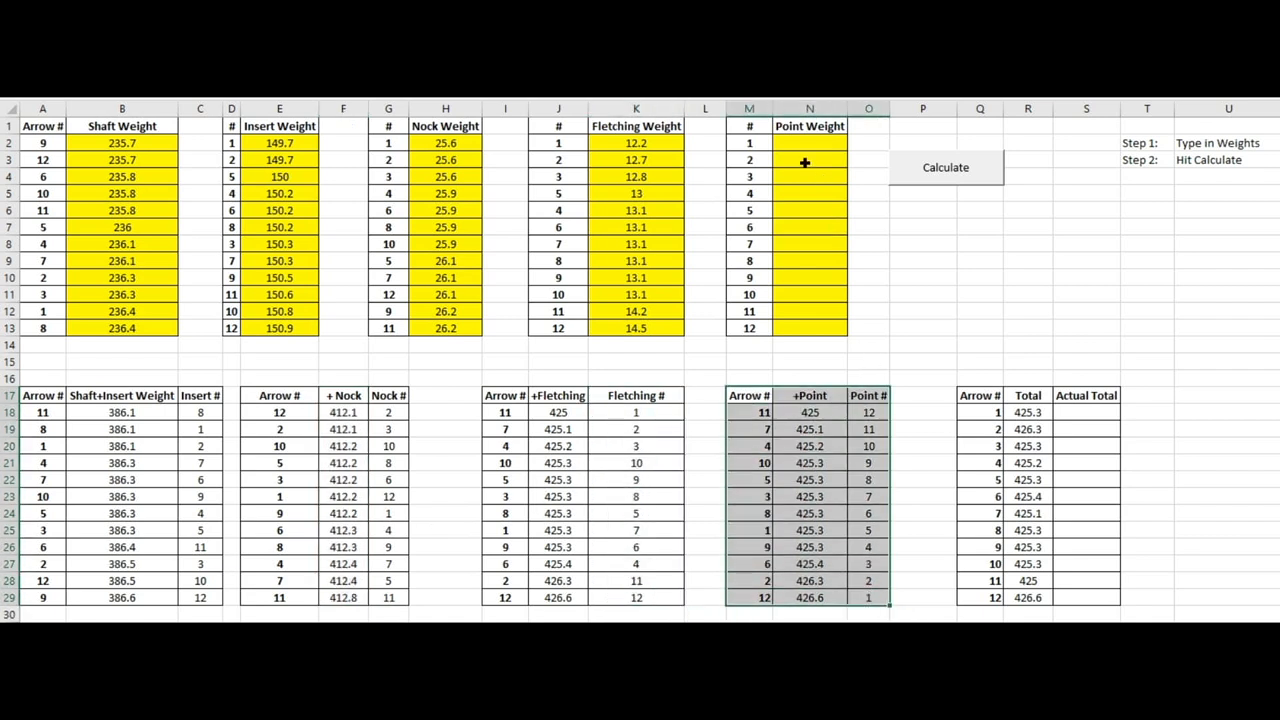
click(810, 128)
drag(748, 125, 796, 330)
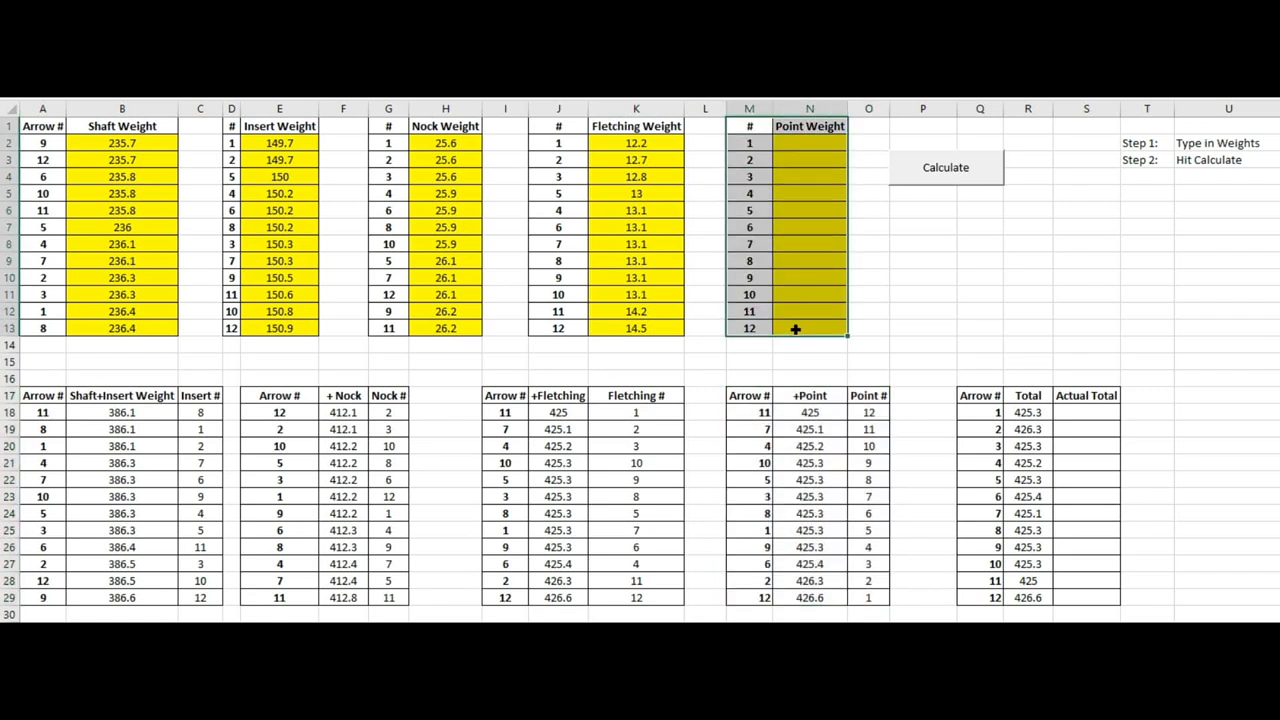
click(980, 328)
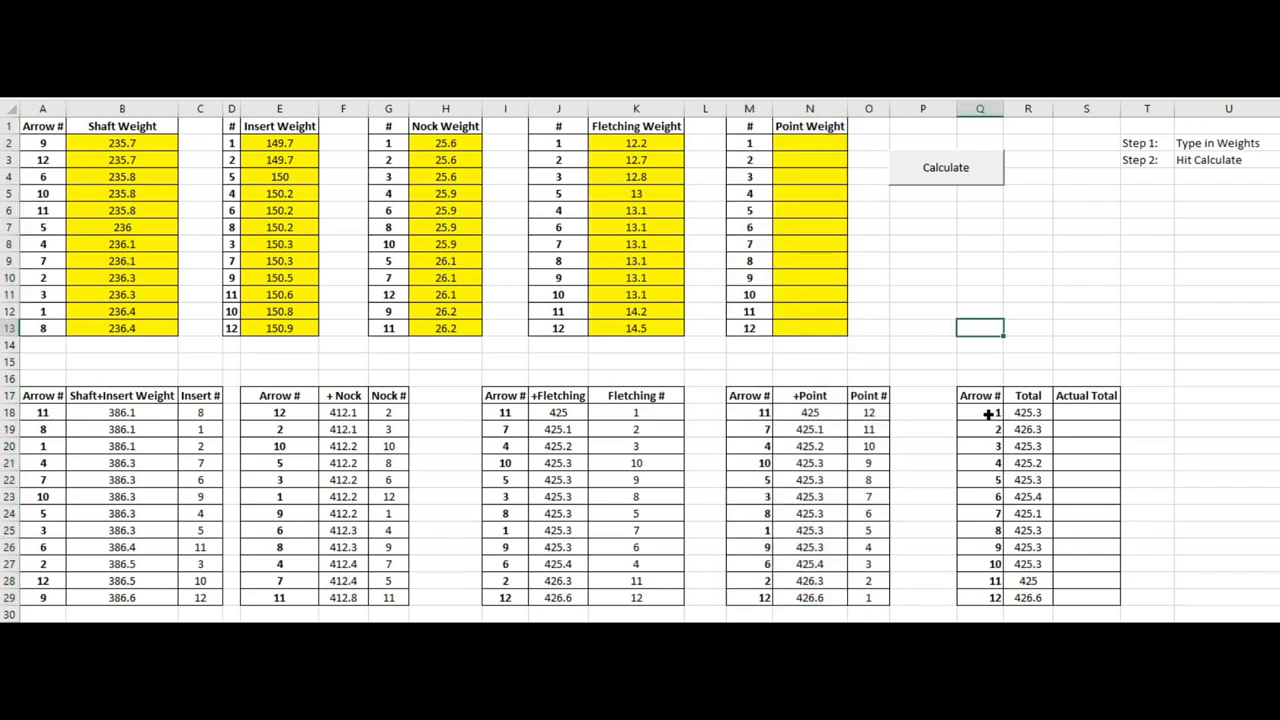
Step: Review the final arrow totals around 425-426.6 and the two heaviest fletching weights
drag(980, 398, 1060, 600)
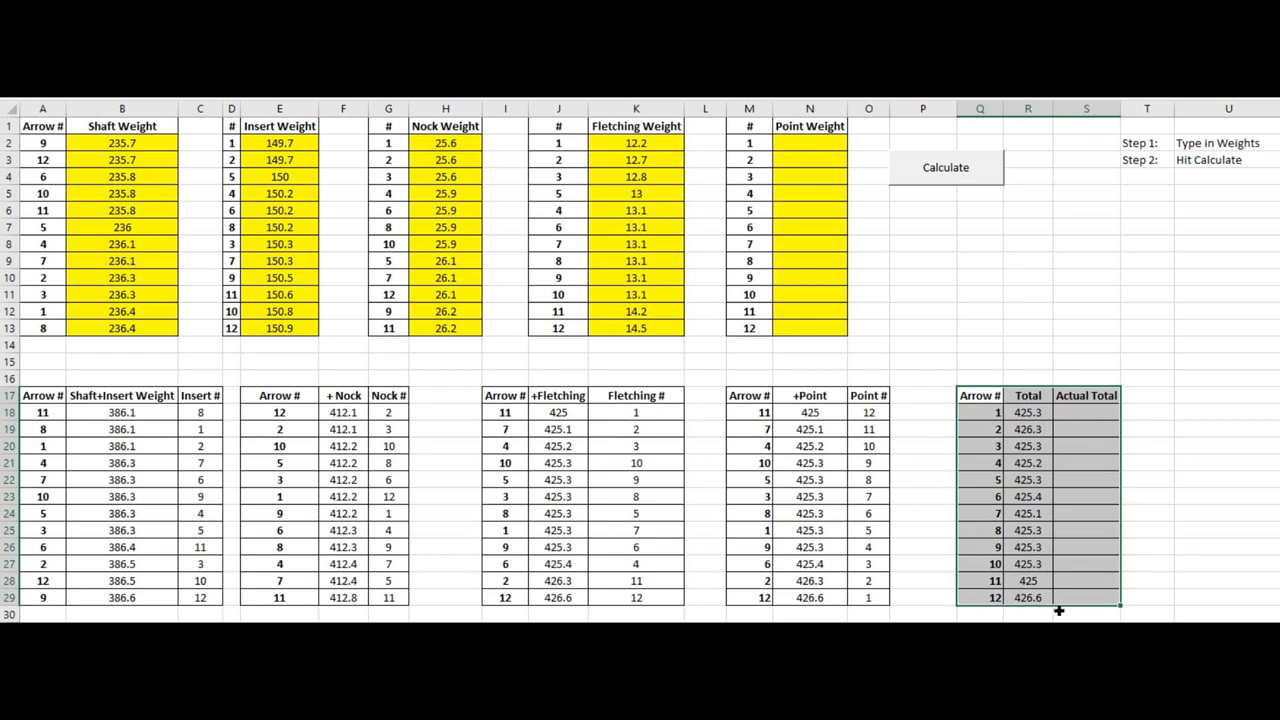
click(1082, 481)
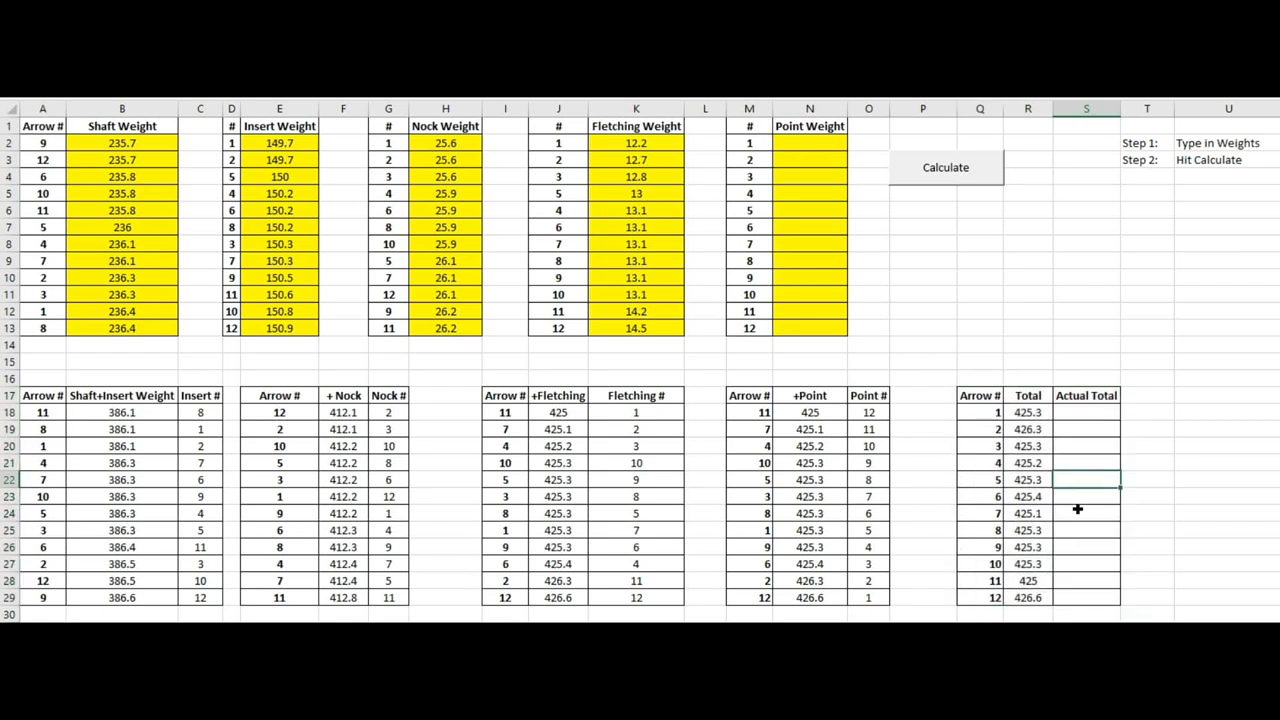
drag(991, 612, 1088, 600)
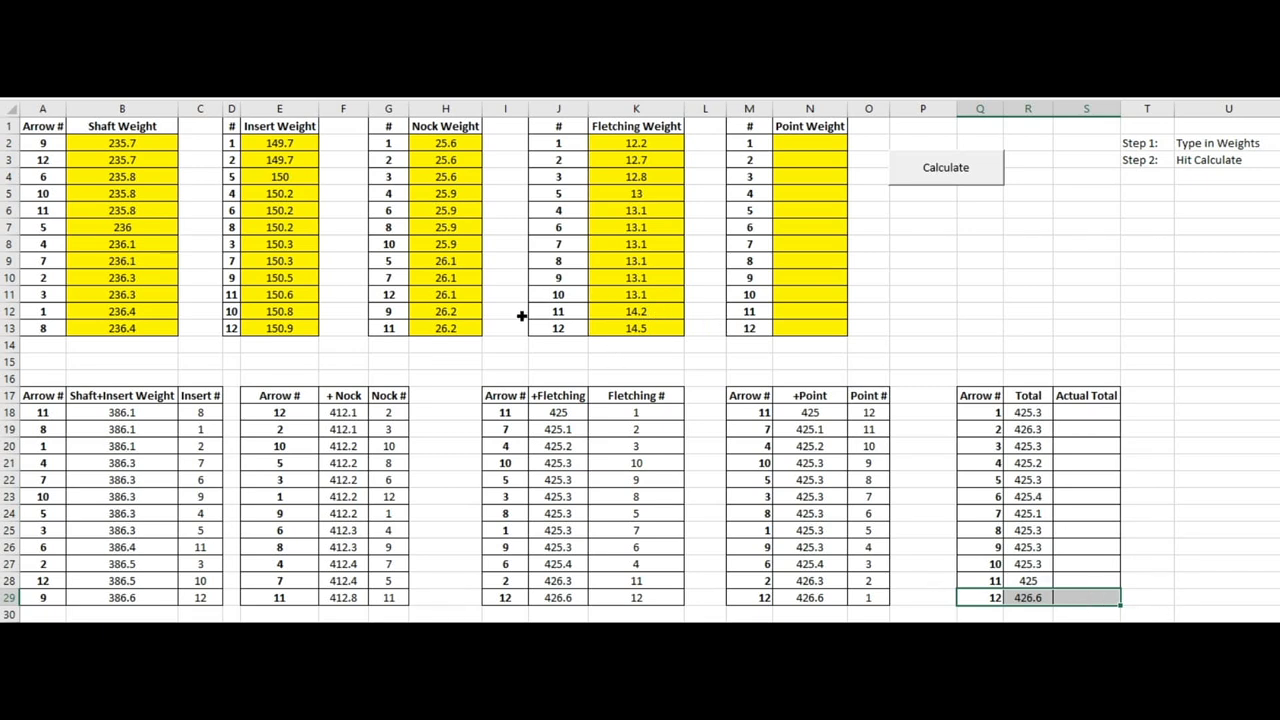
drag(545, 312, 659, 333)
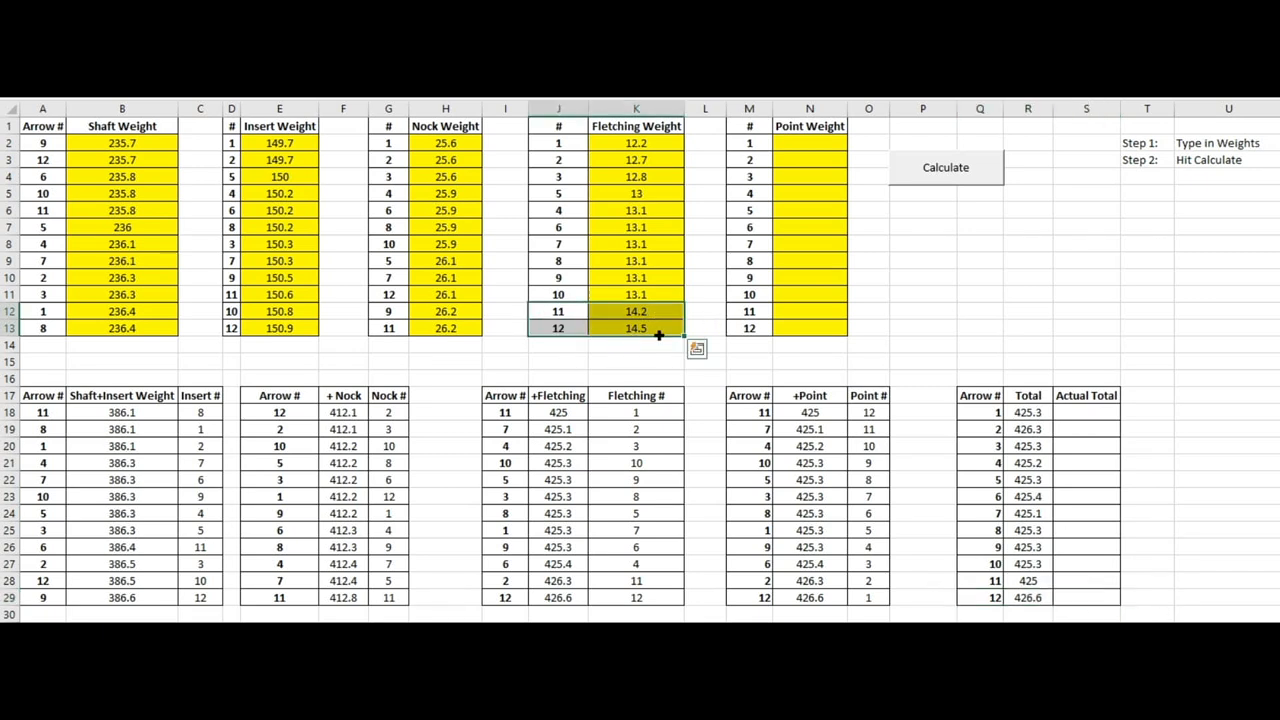